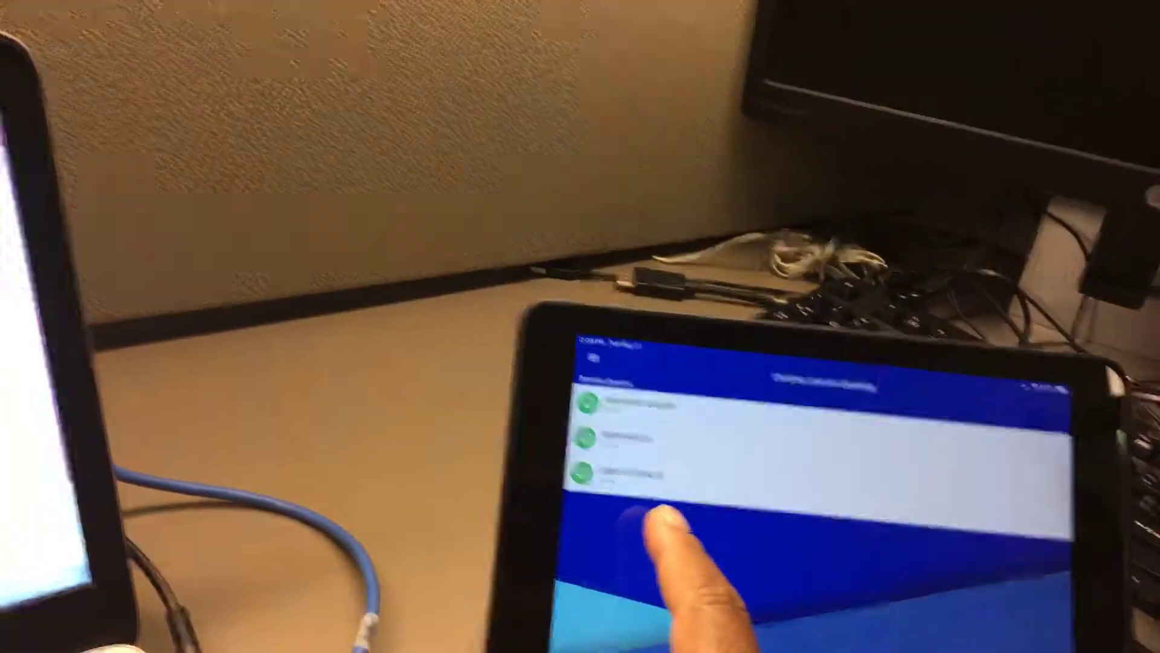
- Connect to the work PC from the Remote devices list
click(626, 471)
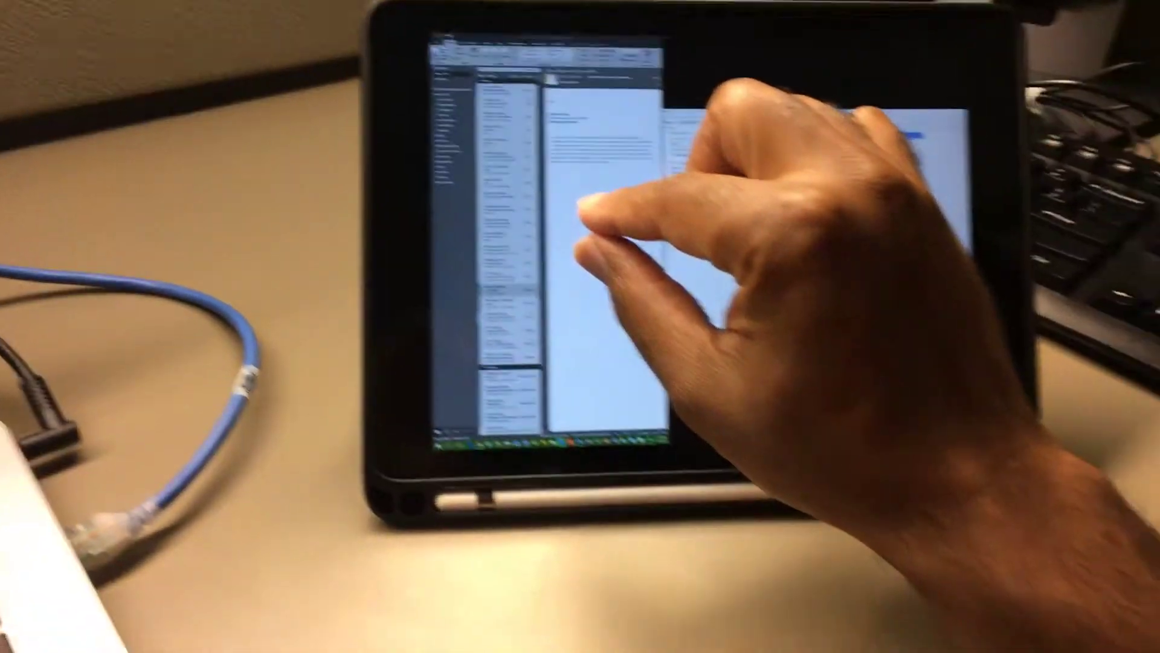
scroll(589, 227, up, 5)
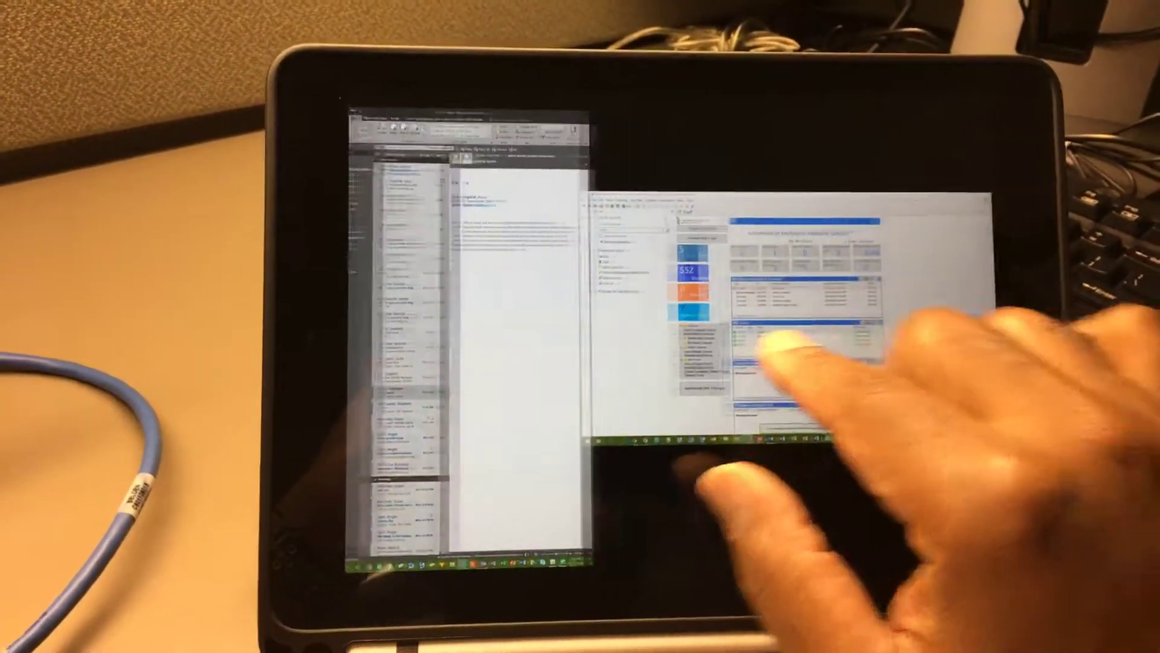
- Pan the view over to the third display showing the Gmail inbox
mouse_move(778, 362)
mouse_down()
mouse_move(660, 415)
mouse_move(544, 440)
mouse_up()
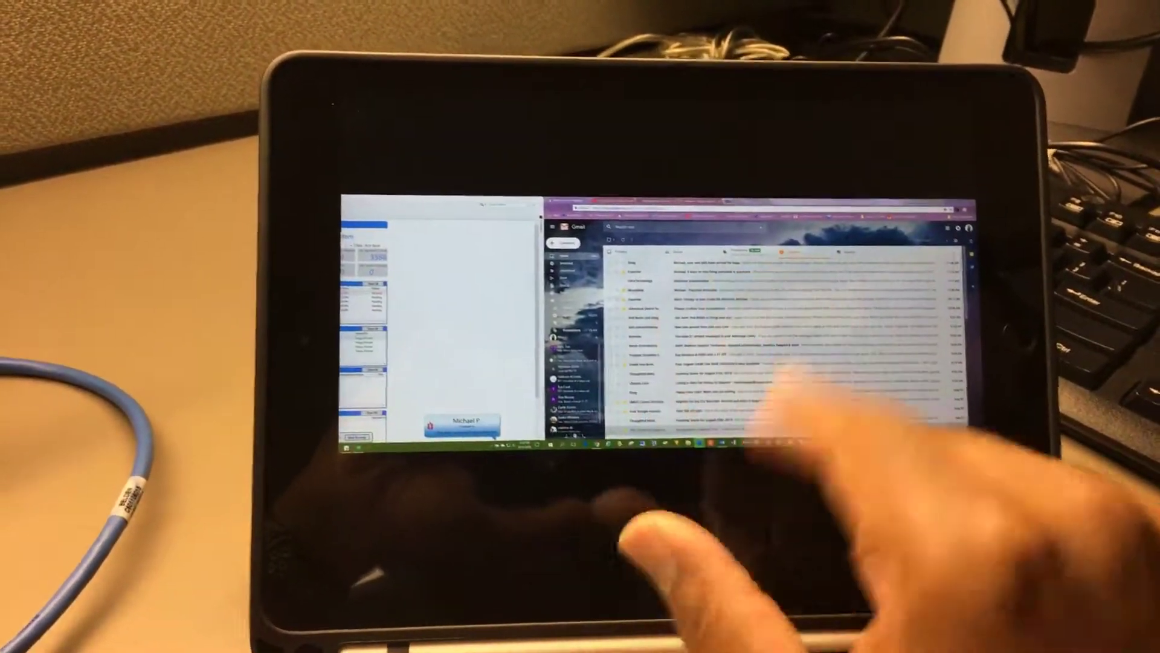
scroll(799, 308, up, 5)
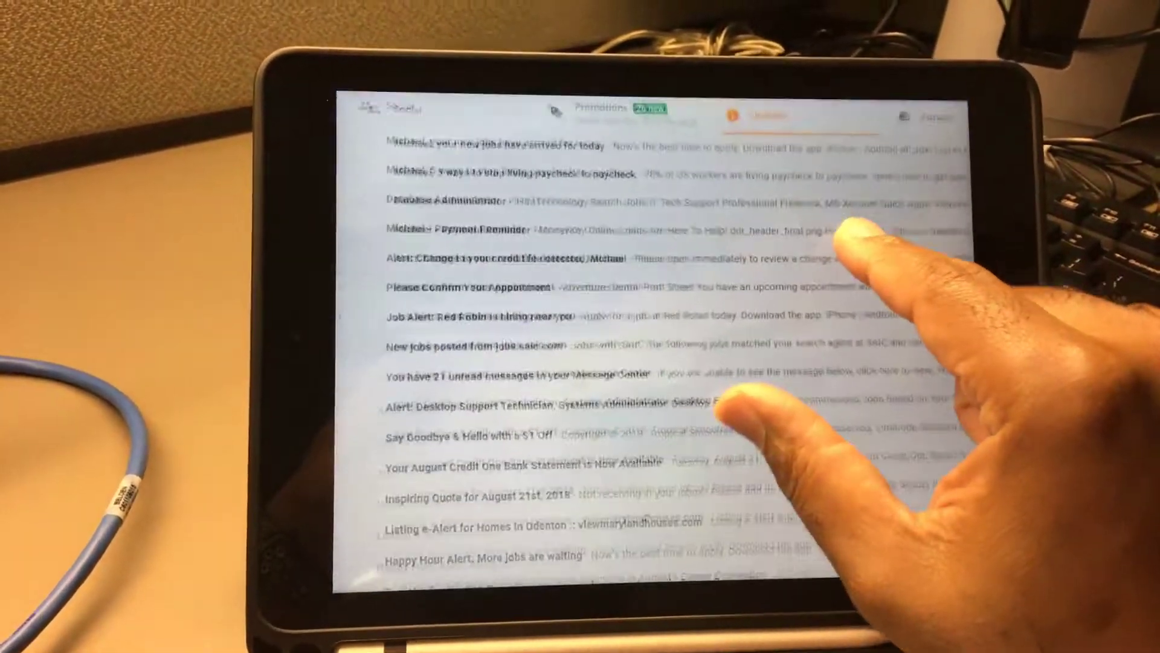
scroll(716, 381, down, 5)
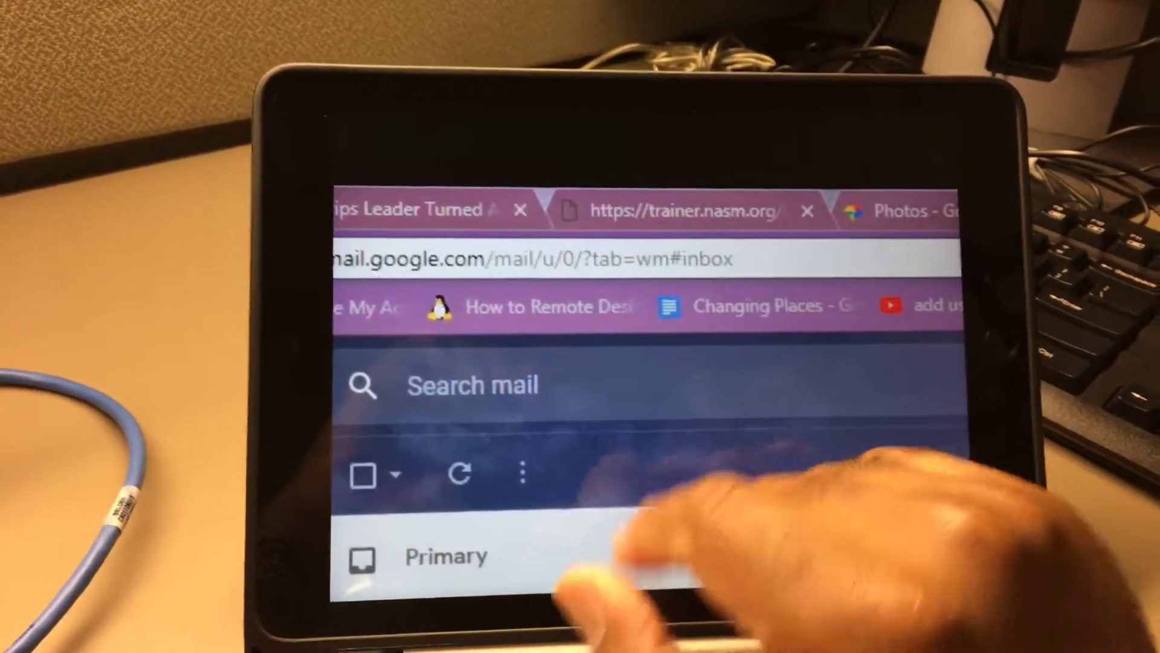
- Switch the remote browser from Gmail to the trainer.nasm.org tab
key(ctrl+Tab)
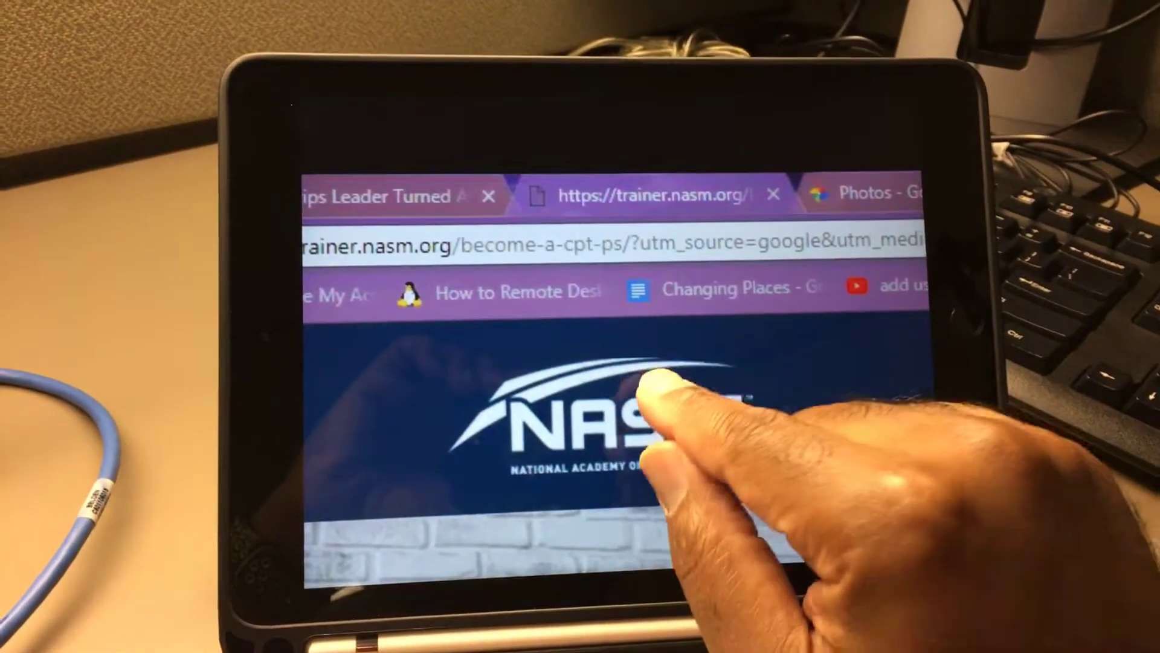
scroll(616, 417, down, 3)
scroll(716, 281, up, 3)
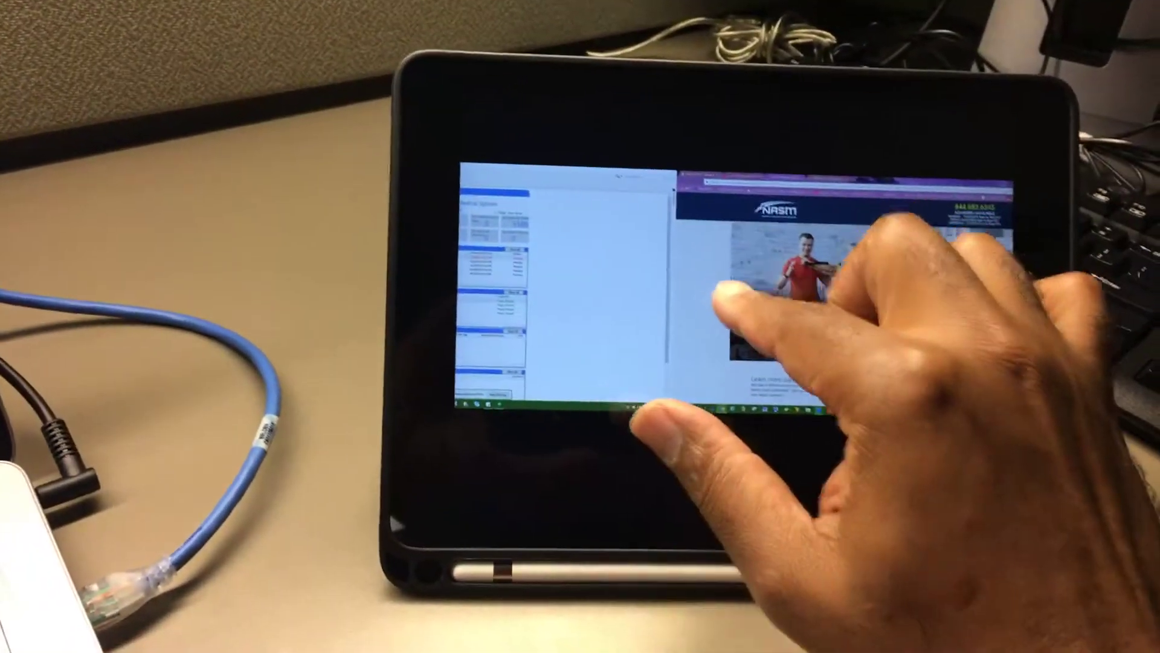
- Move the iPad split-screen divider to give the left app more room
drag(678, 317, 830, 322)
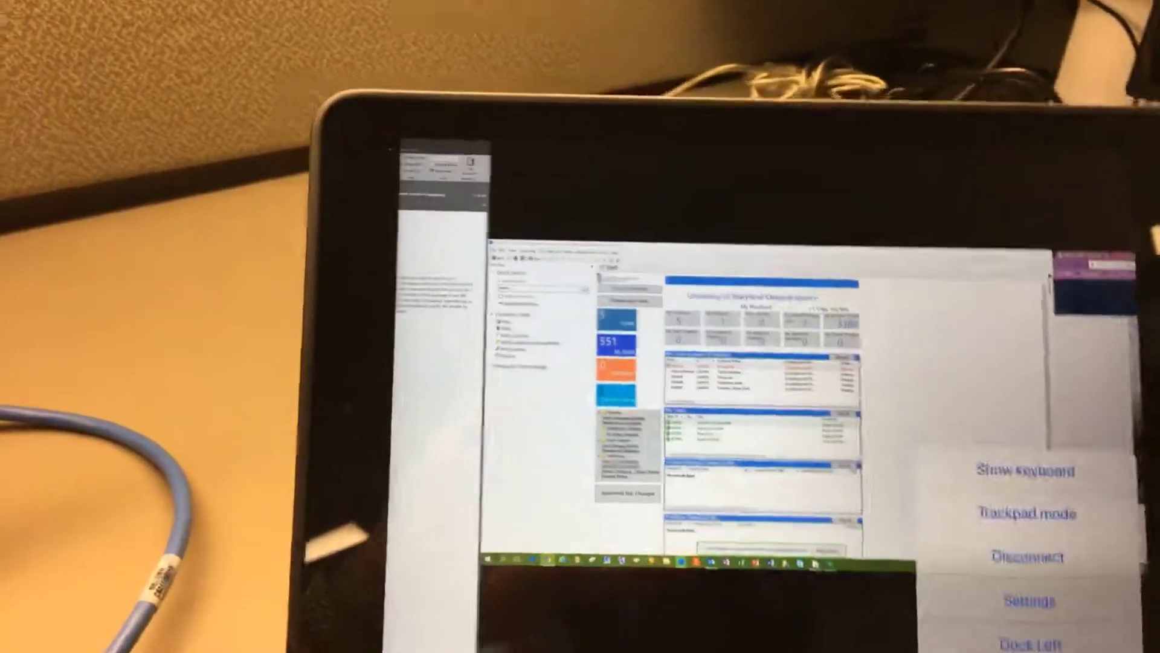
- Dismiss the session options menu to return to the full remote dashboard
click(884, 635)
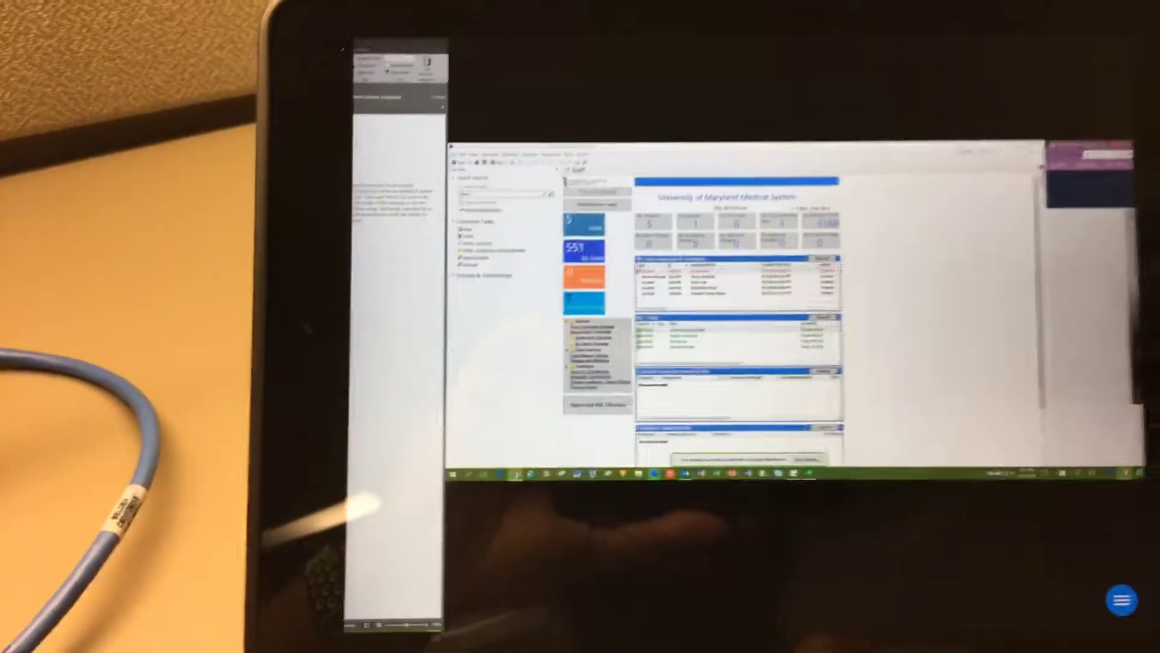